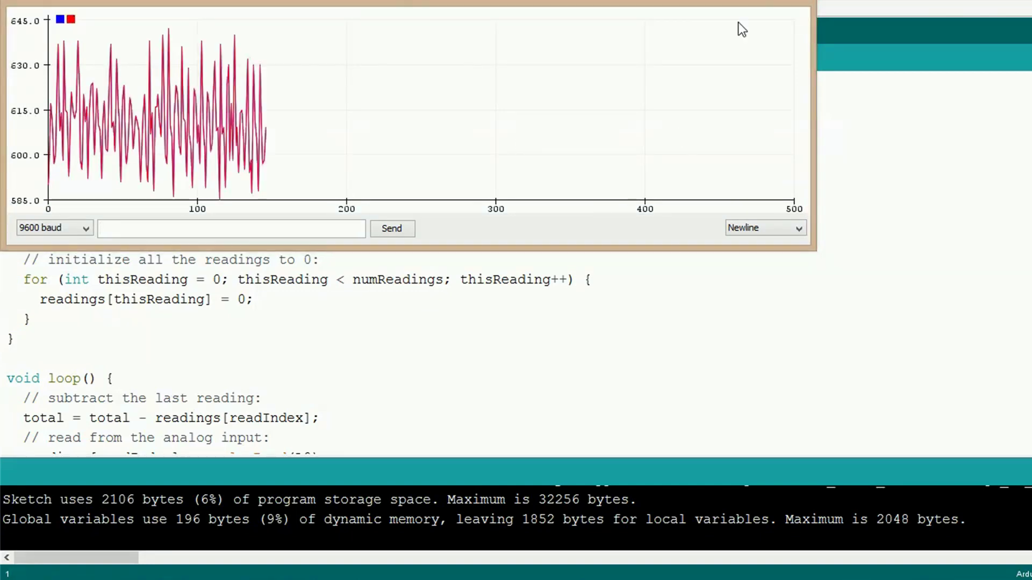
# Maximize the Serial Plotter window so the raw signal fills the screen.
pyautogui.doubleClick(764, 3)
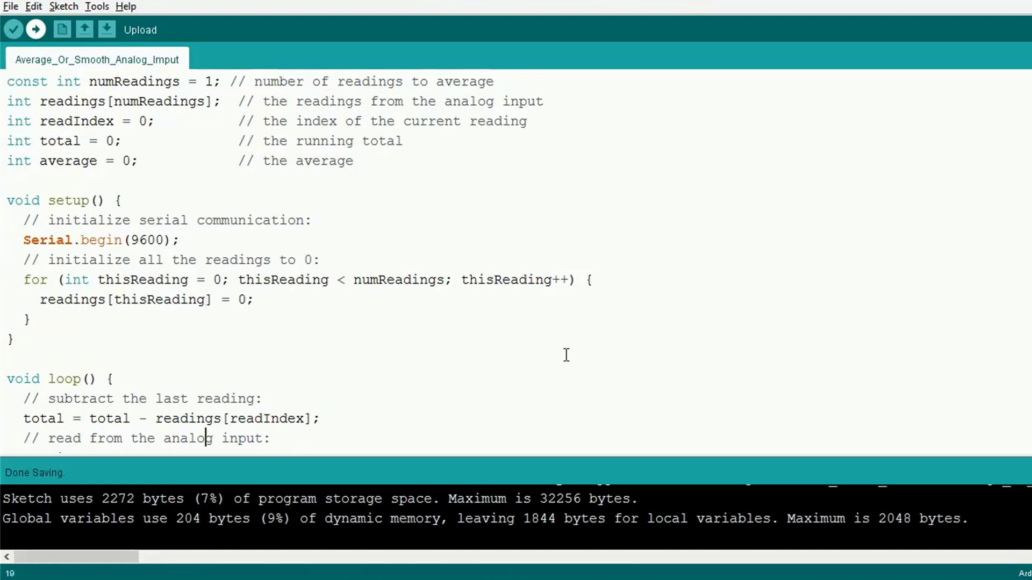
# Review the averaging loop, change numReadings from 1 to 2, and compile the sketch.
pyautogui.press('Down')
pyautogui.press('Down')
pyautogui.press('Down')
pyautogui.press('Down')
pyautogui.press('Down')
pyautogui.press('Down')
pyautogui.press('Down')
pyautogui.press('Down')
pyautogui.press('Down')
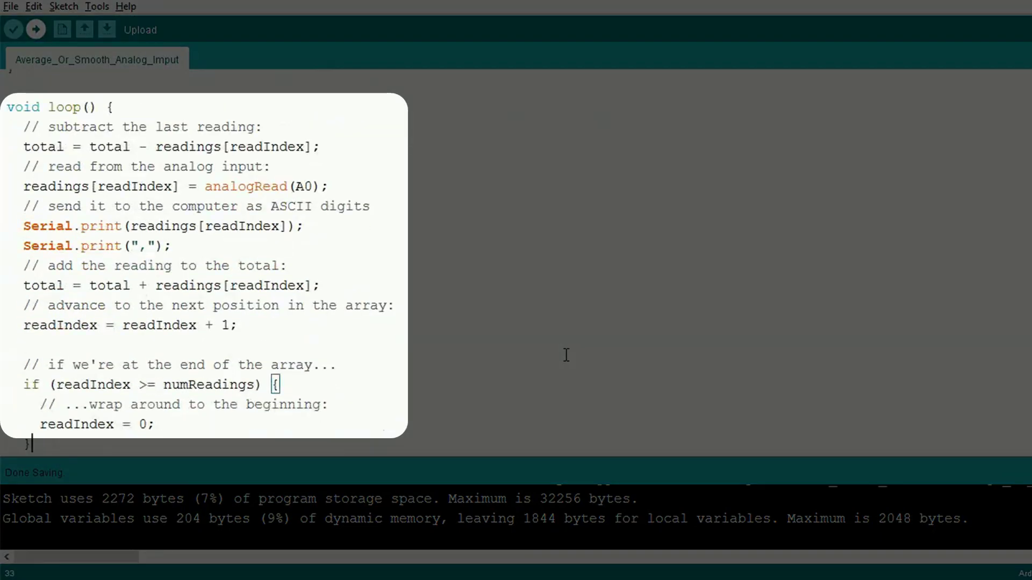
pyautogui.press('Down')
pyautogui.press('Down')
pyautogui.press('Down')
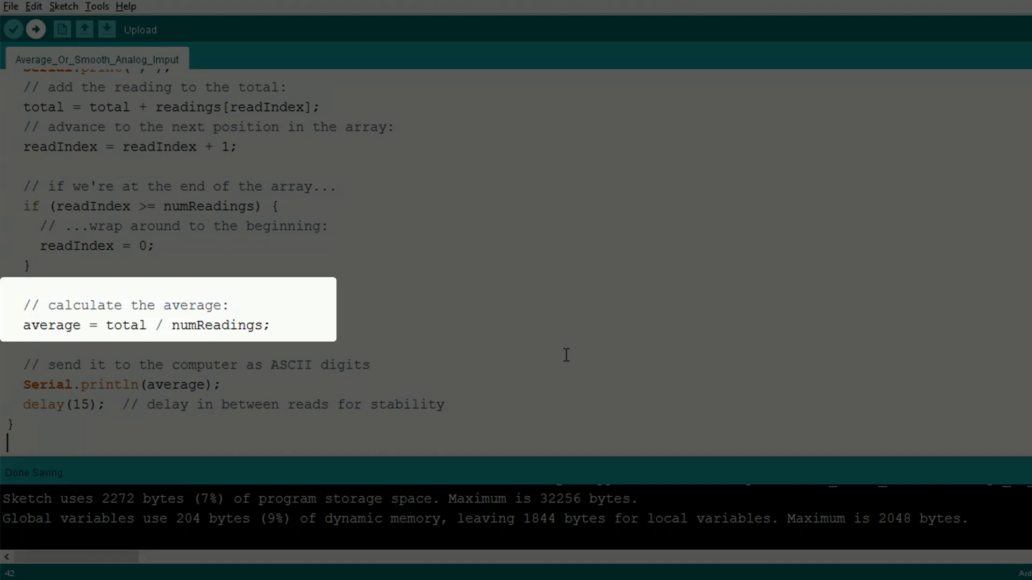
pyautogui.hotkey('ctrl', 'Home')
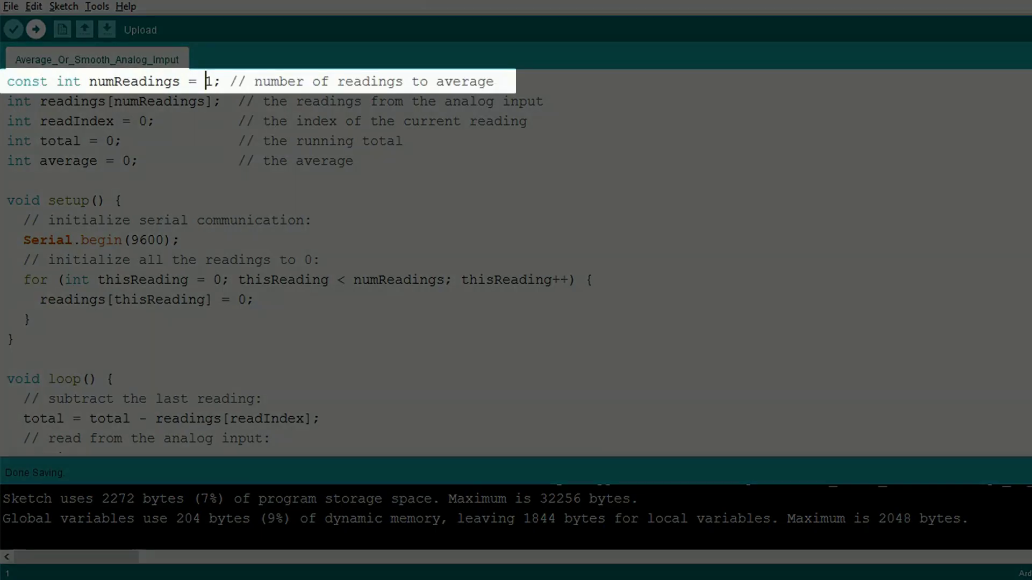
pyautogui.press('Delete')
pyautogui.write('2')
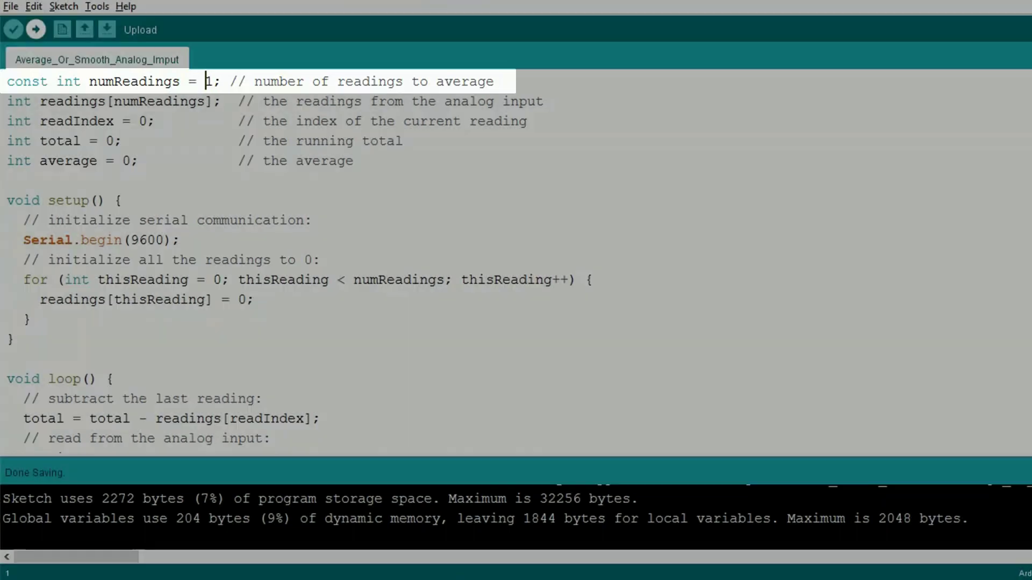
pyautogui.hotkey('ctrl', 'r')
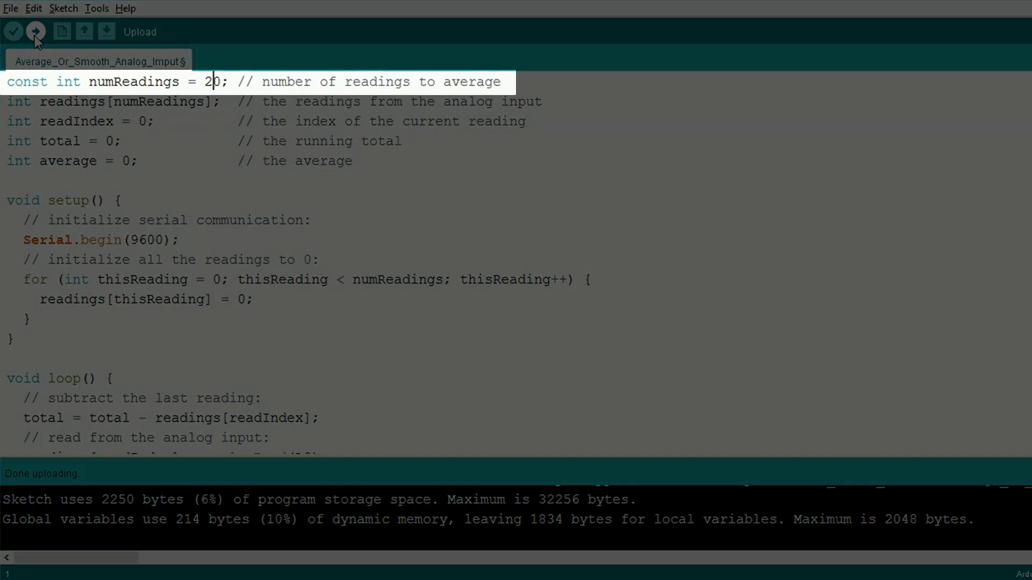
# Upload the larger-average sketch to see the smooth, lagging average.
pyautogui.click(35, 36)
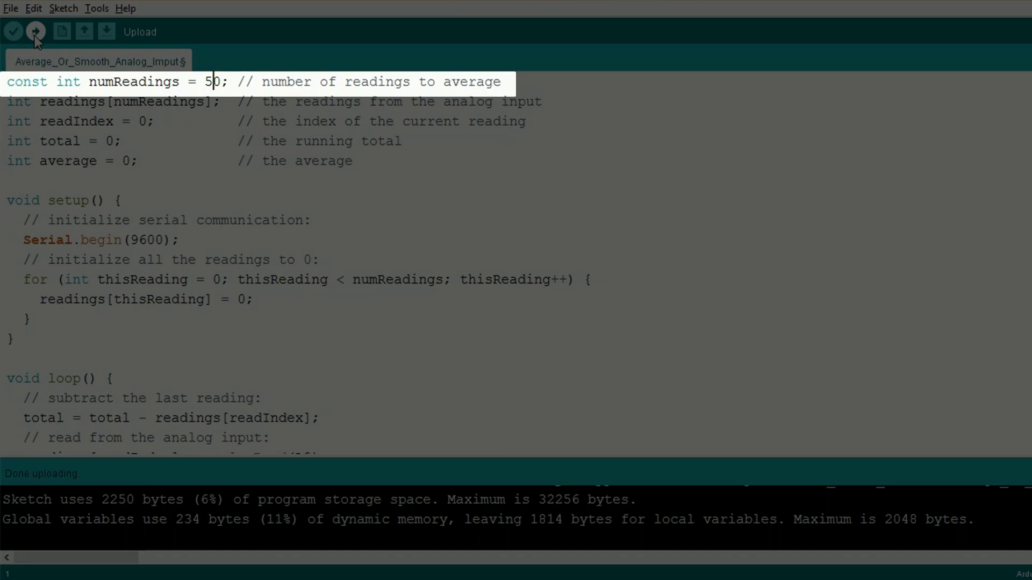
# Upload the sketch with numReadings set to 50.
pyautogui.click(34, 35)
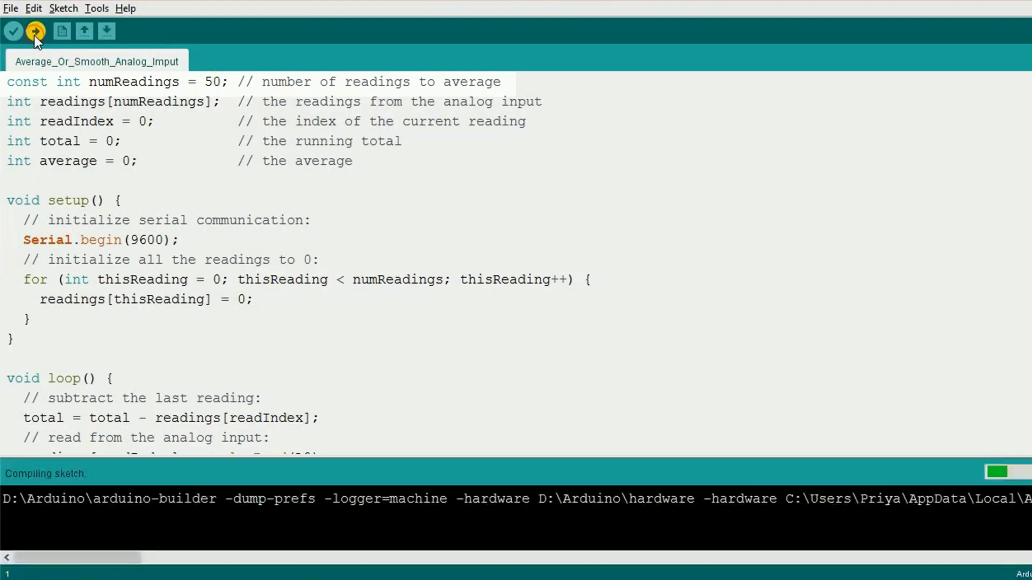